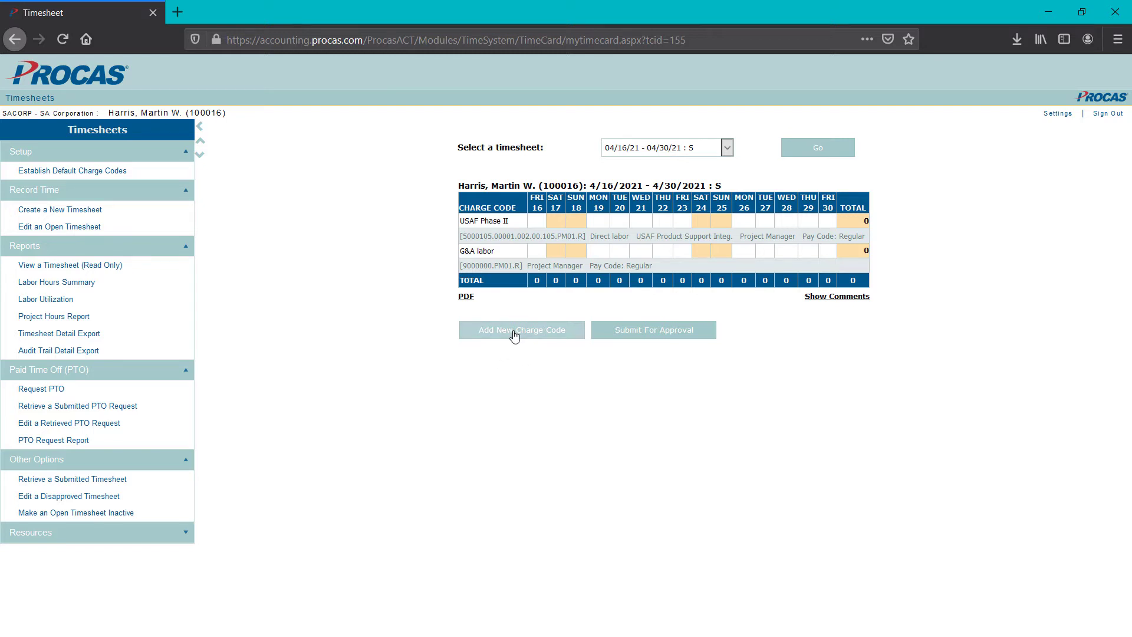
Review the charge codes that can be added to the timesheet and close the list without adding one
click(512, 331)
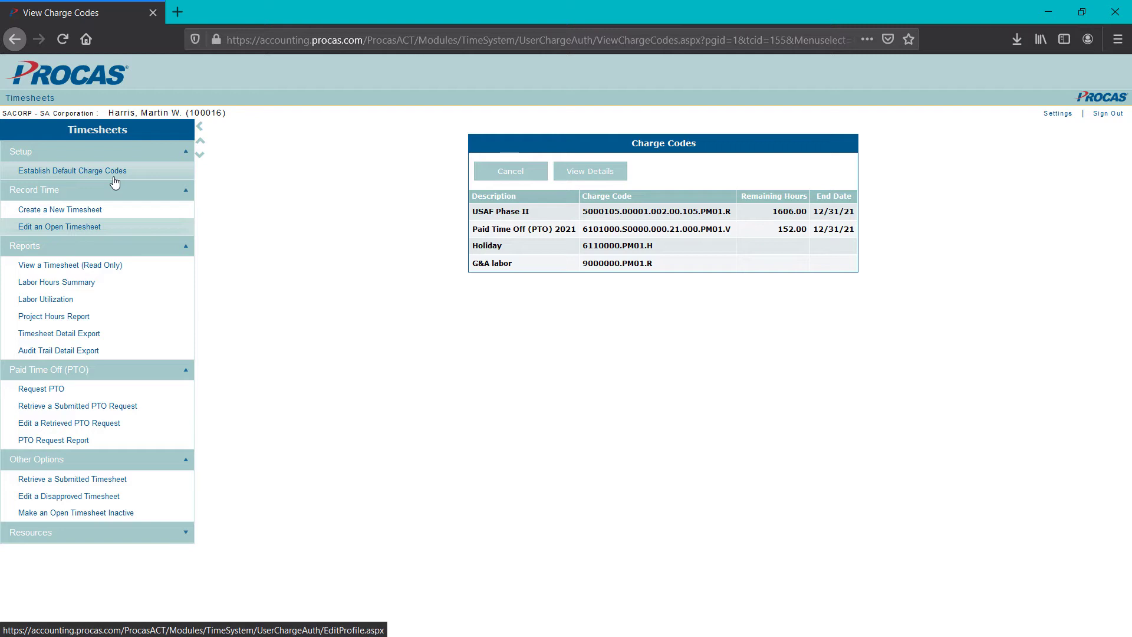
click(530, 173)
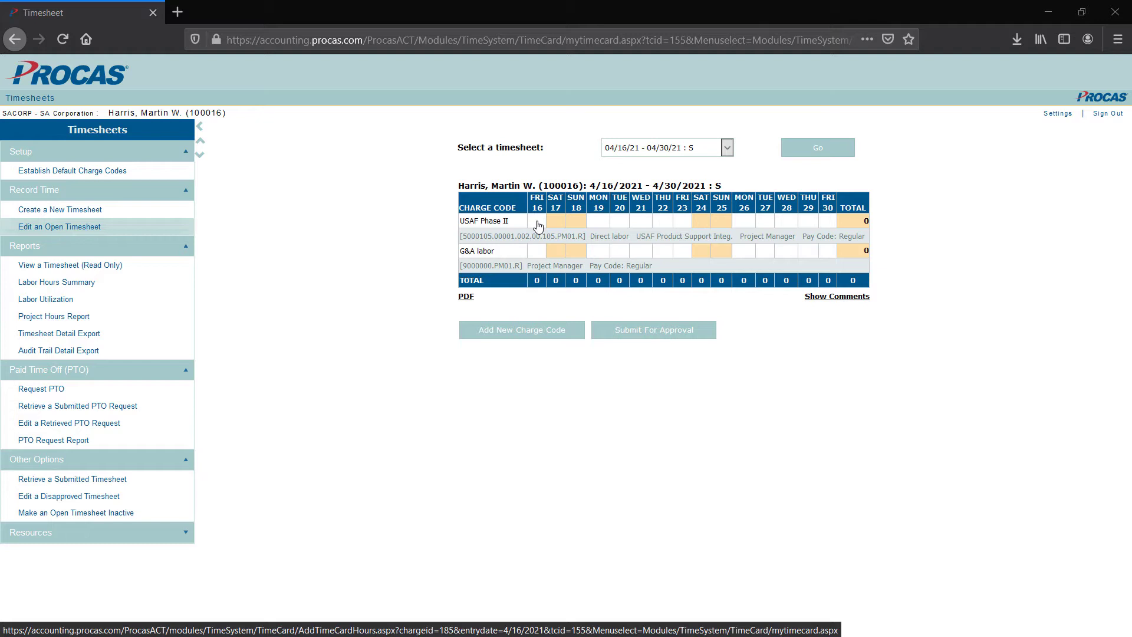
Record 8 hours against the USAF Phase II charge code for work date 04/16/21 and save the entry
click(538, 225)
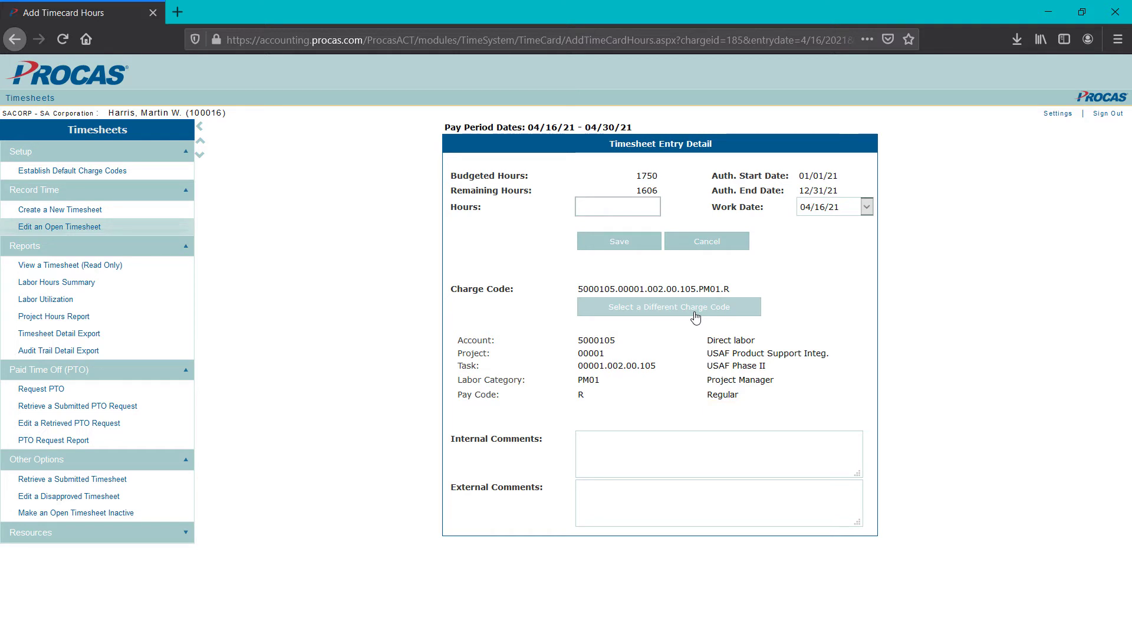
click(866, 207)
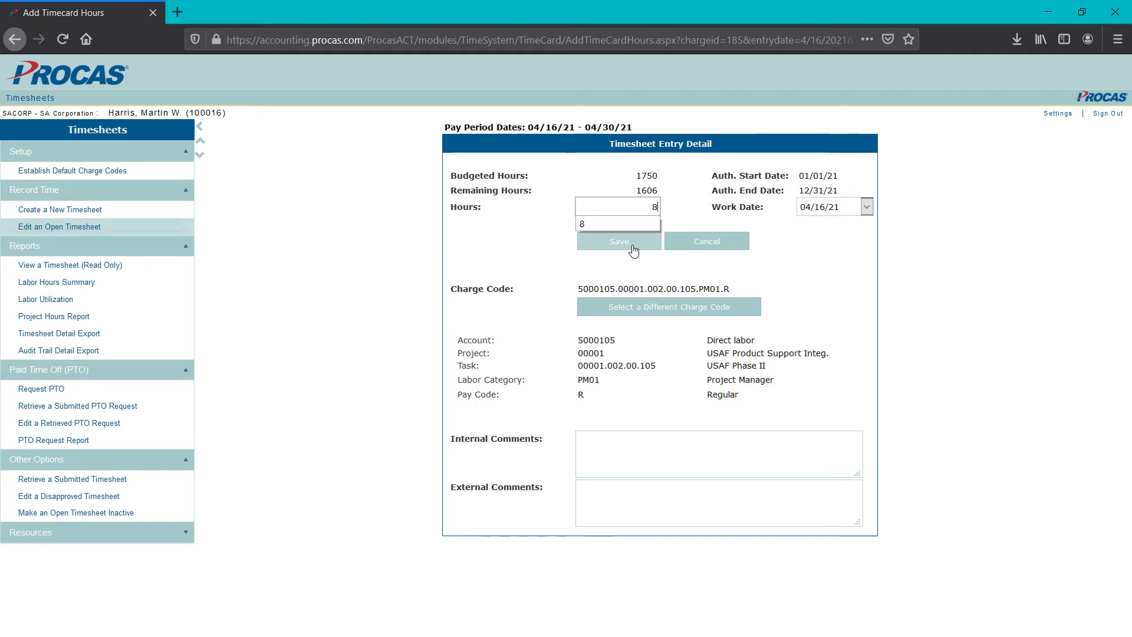
click(633, 250)
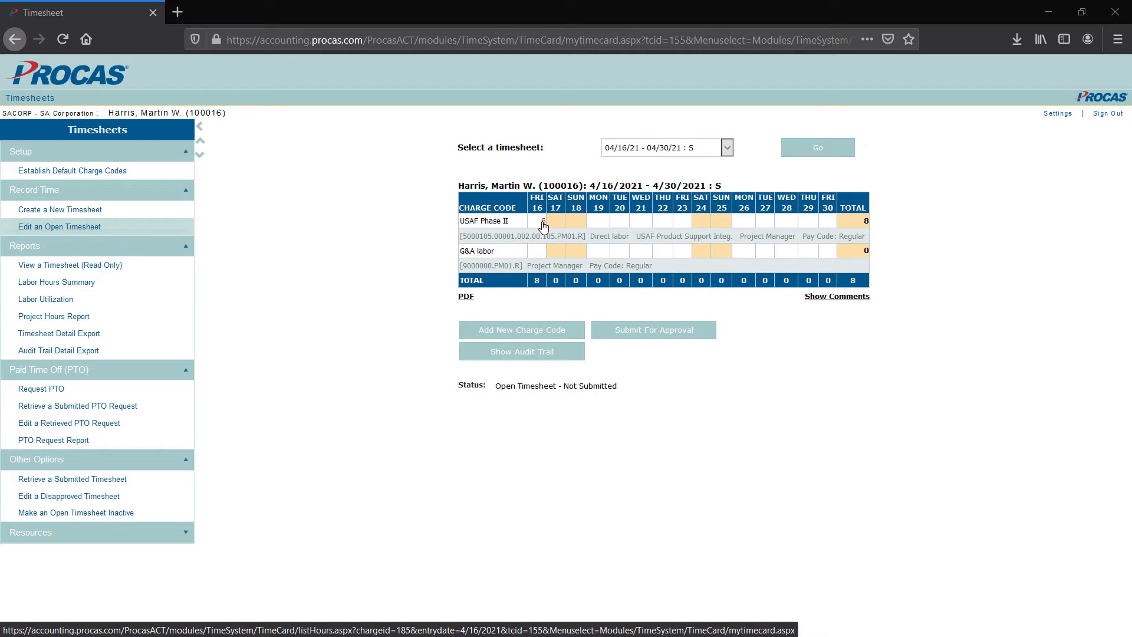
Change the saved USAF Phase II entry for Friday 16 to 5 hours, giving the reason "adjust for business meeting"
click(542, 224)
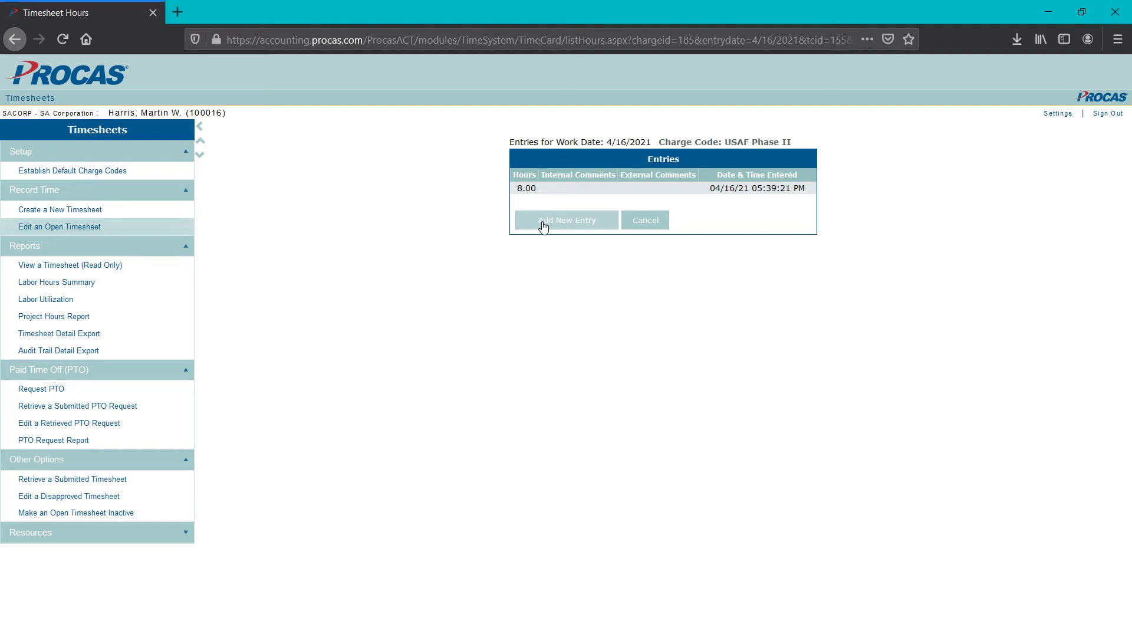
click(528, 191)
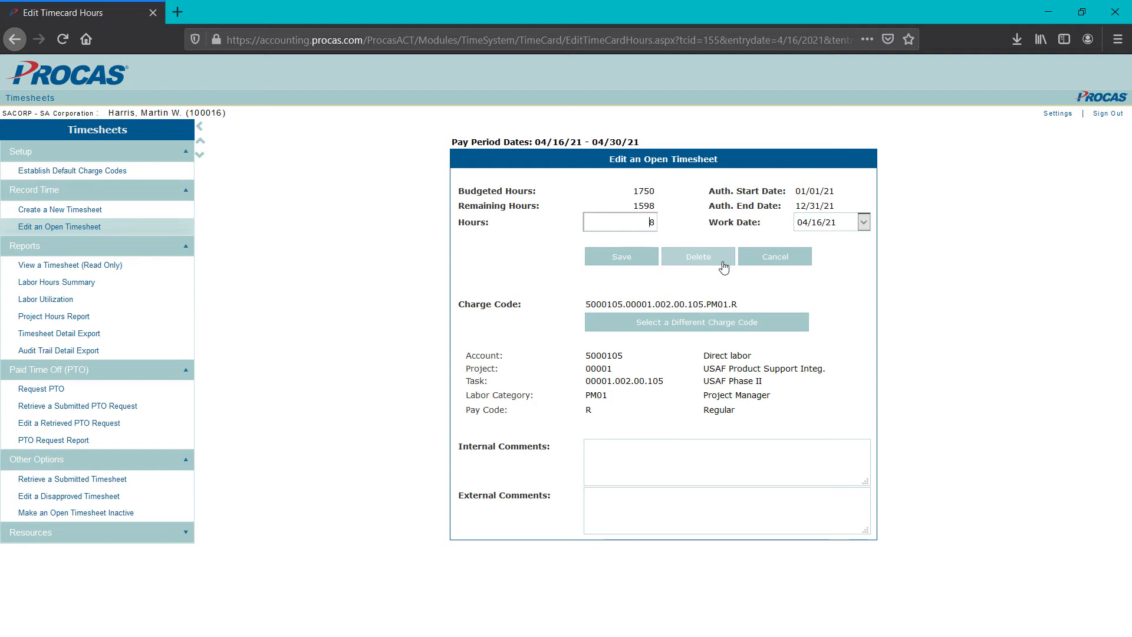
double_click(651, 222)
text(5)
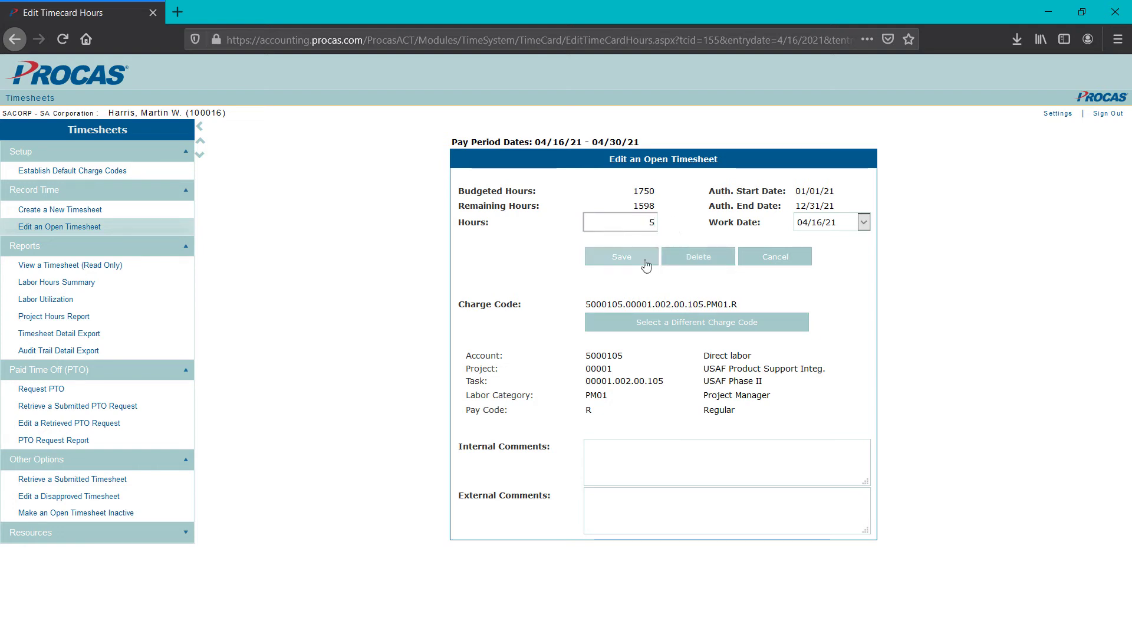
click(646, 265)
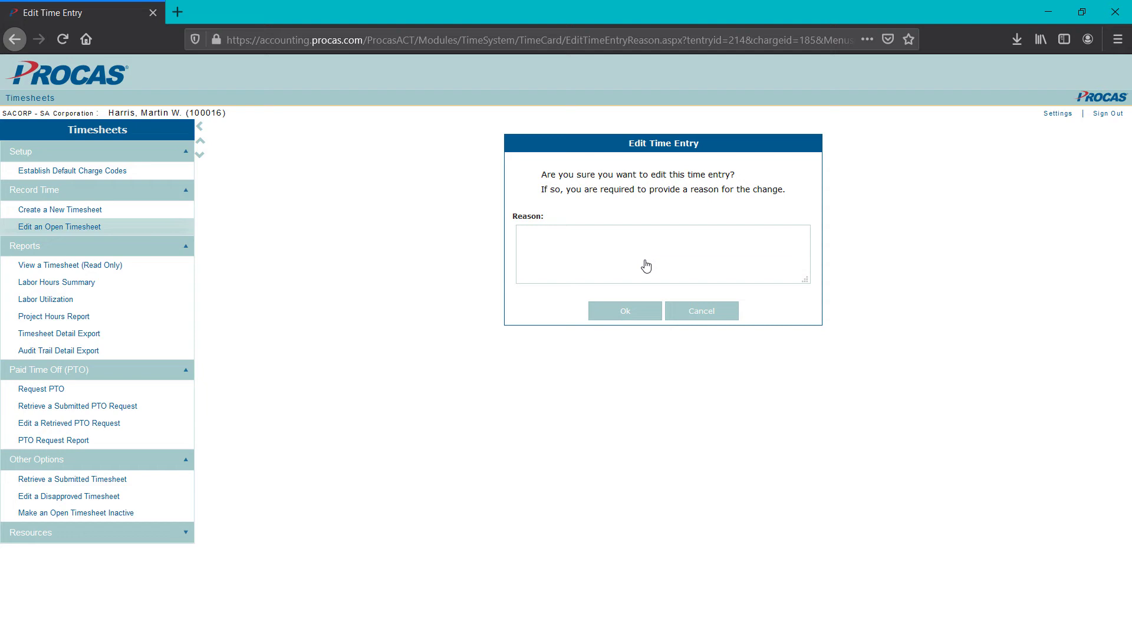
click(636, 262)
text(a)
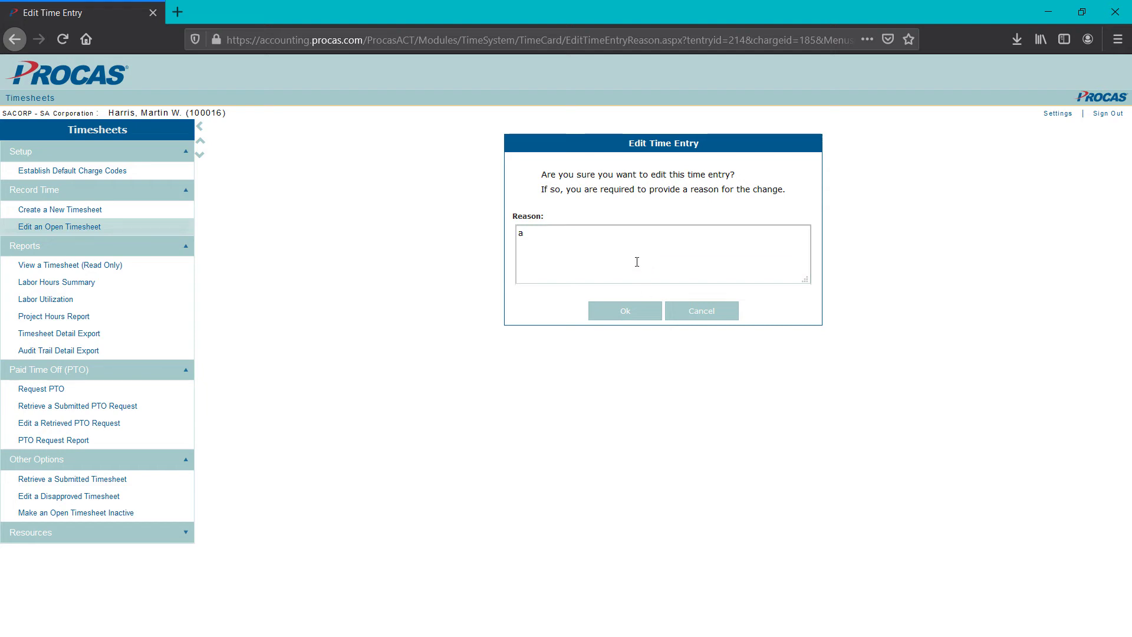
text(djust for business )
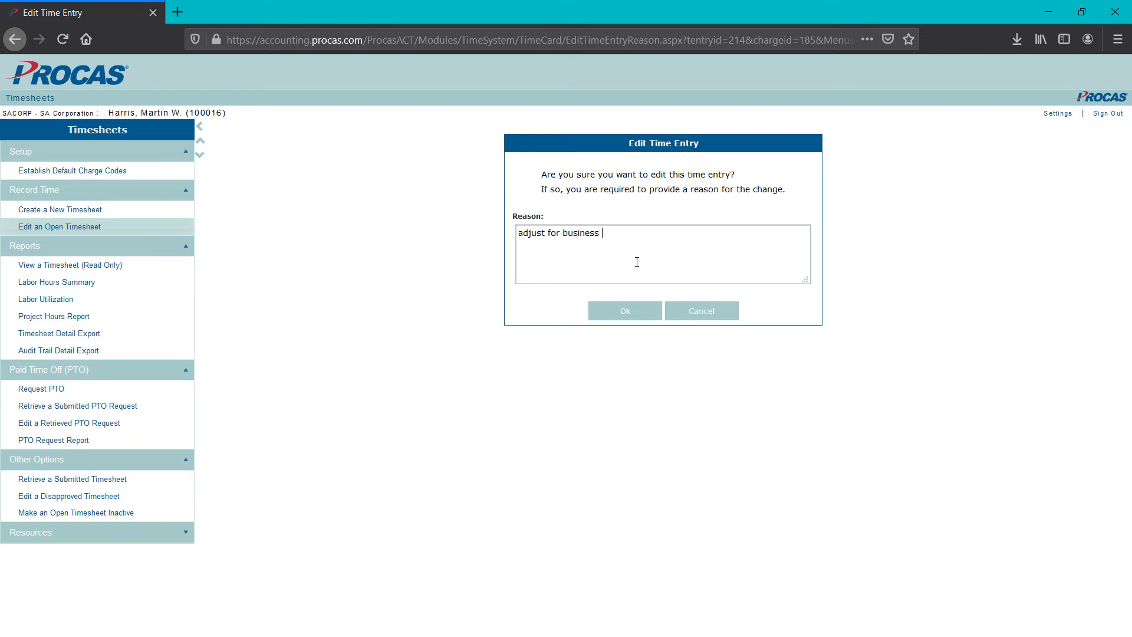
text(meeting)
click(616, 313)
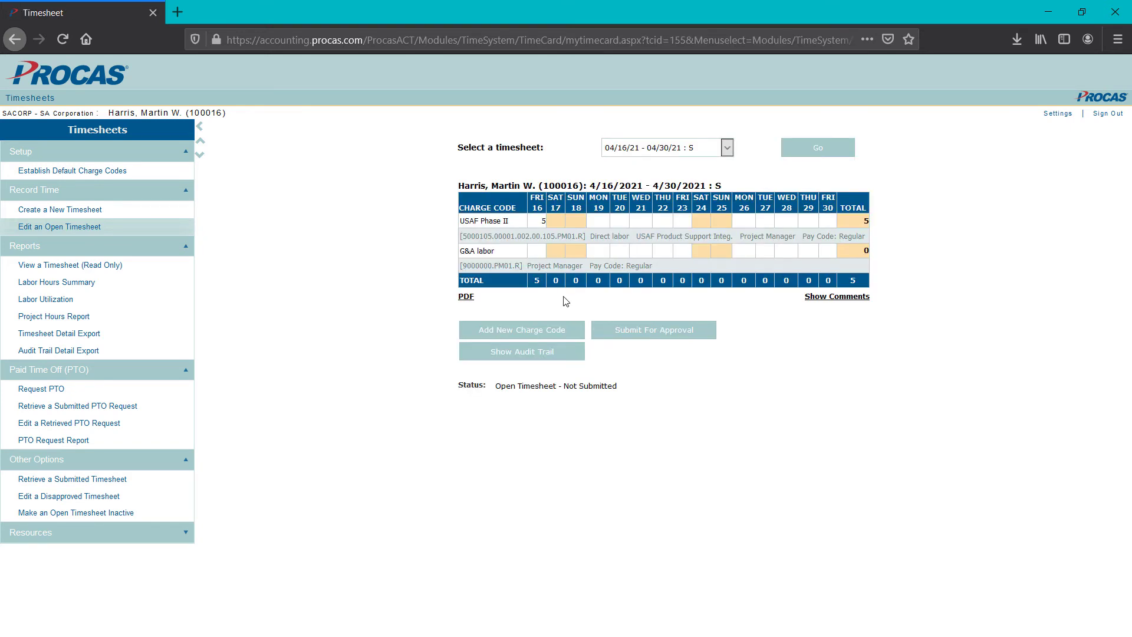
Check the timesheet's audit trail of changes and hide it again
click(541, 353)
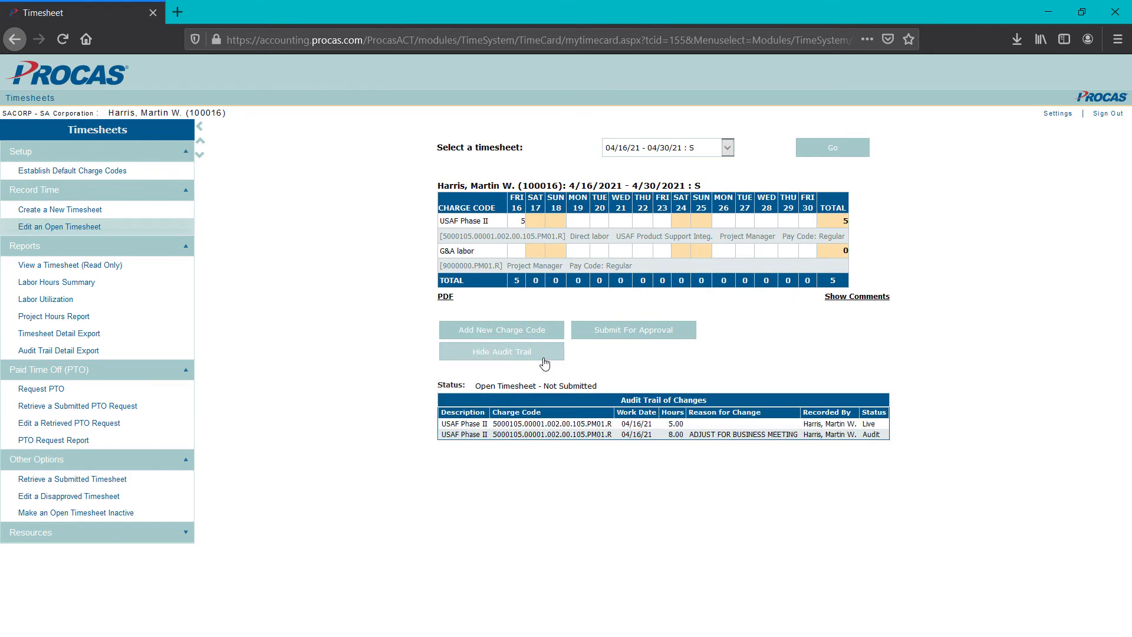
click(544, 363)
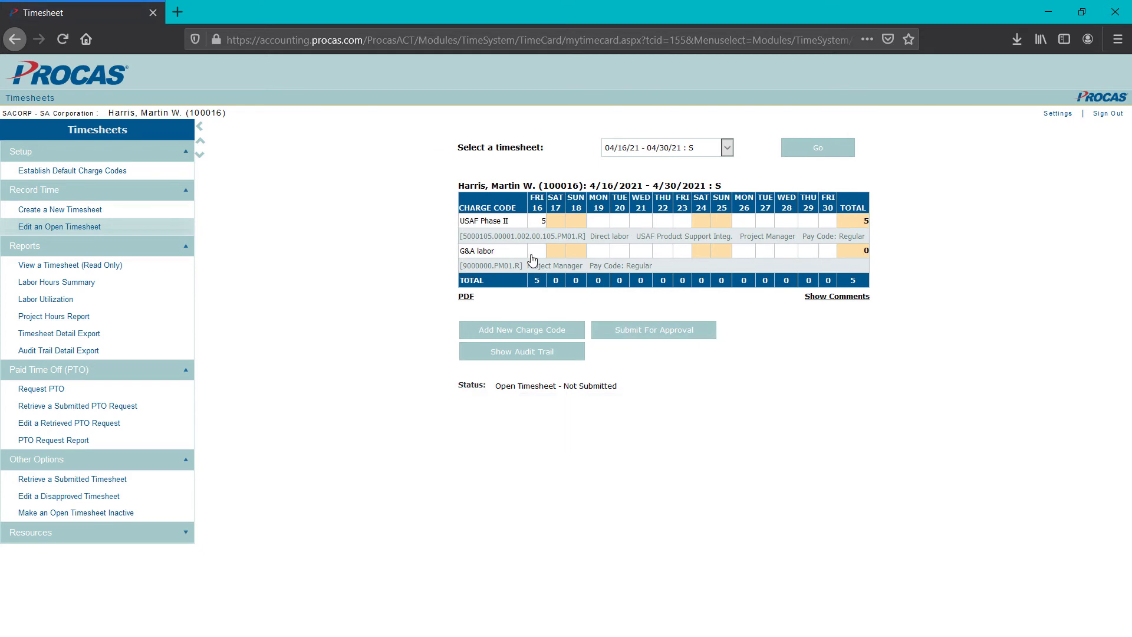
Record 3 hours of G&A labor for 04/16/21 with the internal comment "business meeting" and save the entry
click(537, 257)
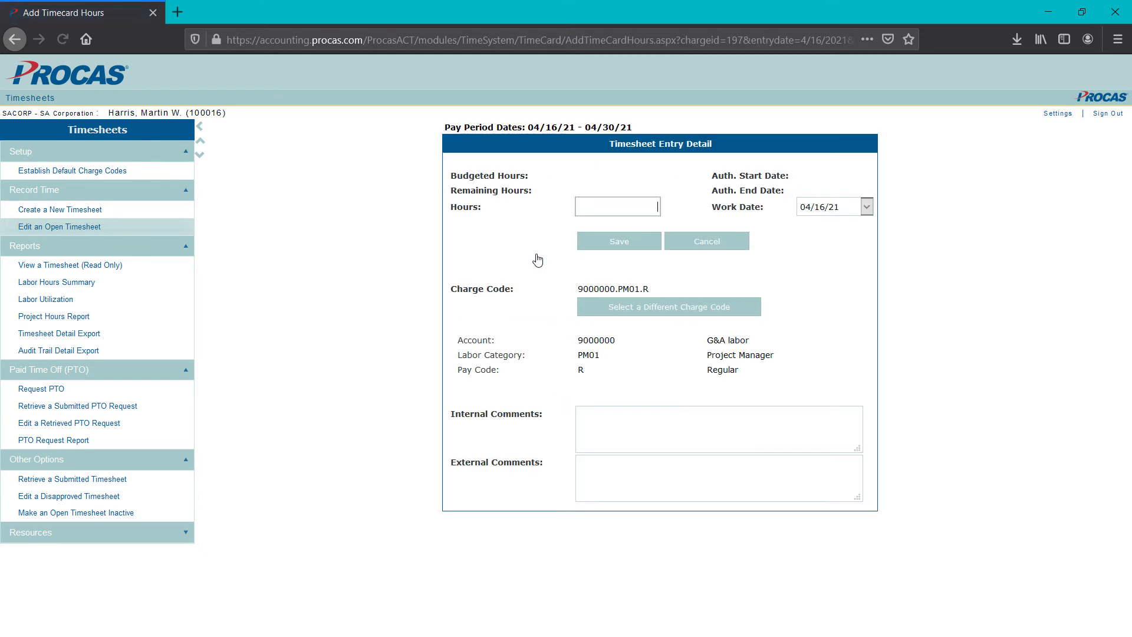
text(3)
click(611, 413)
text(bu)
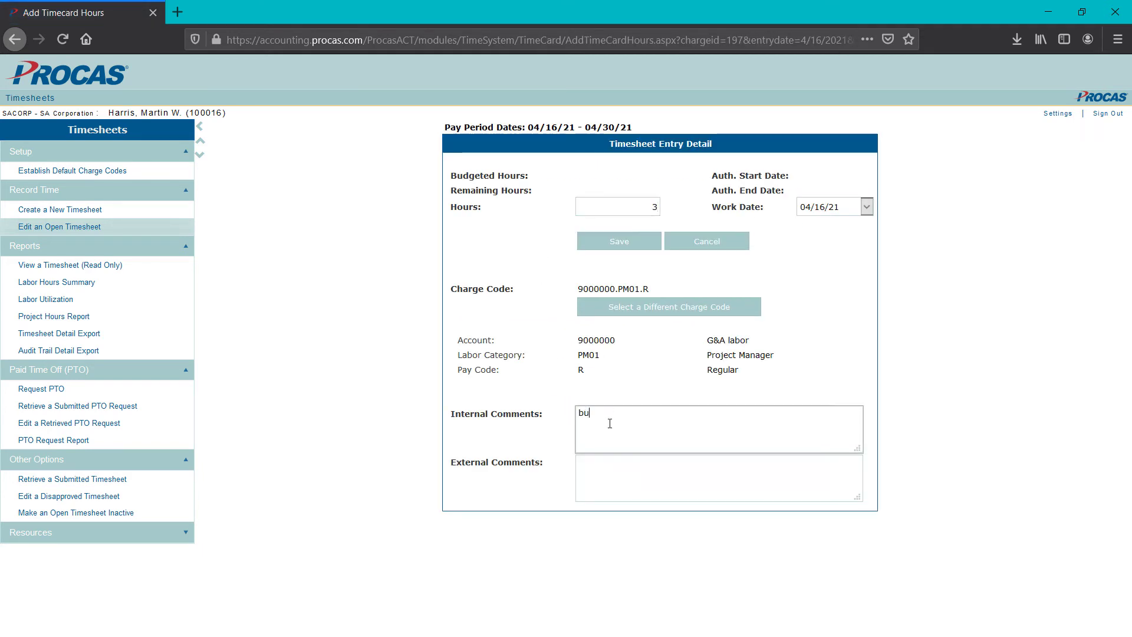
text(sines)
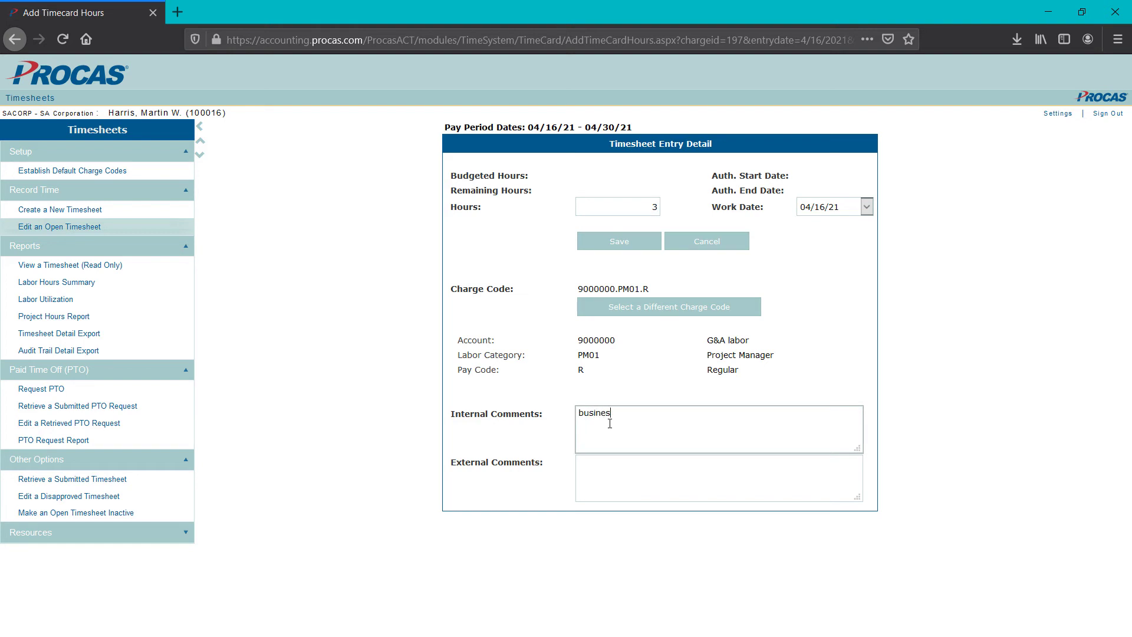
text(s meeting)
click(618, 241)
Review the audit trail and the approval certification for the timesheet, and cancel without submitting
click(545, 351)
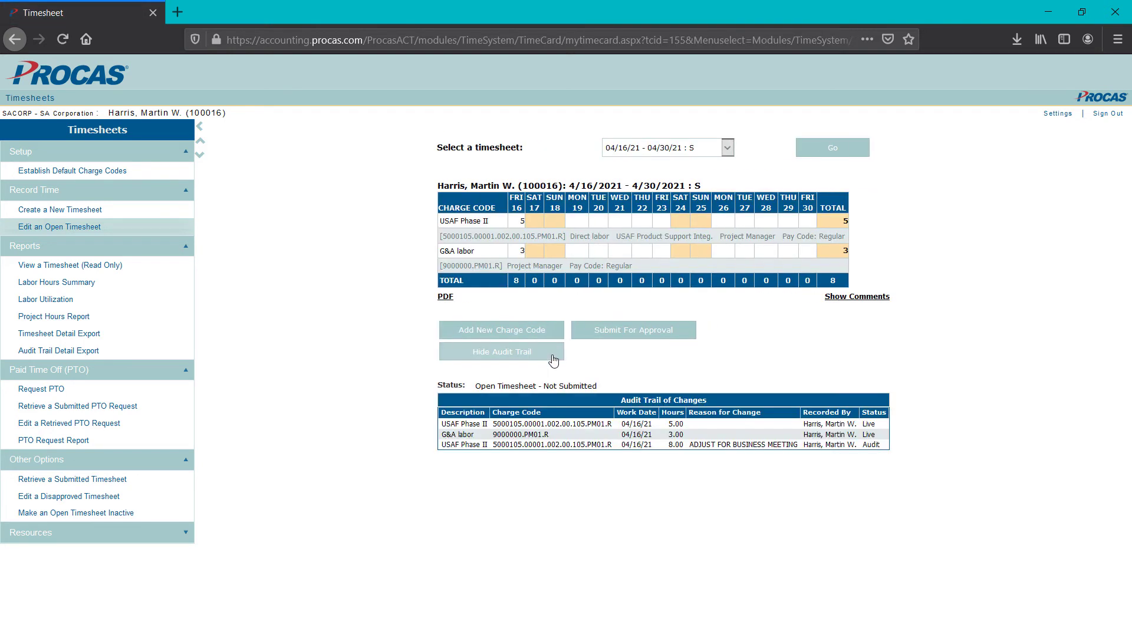
click(690, 341)
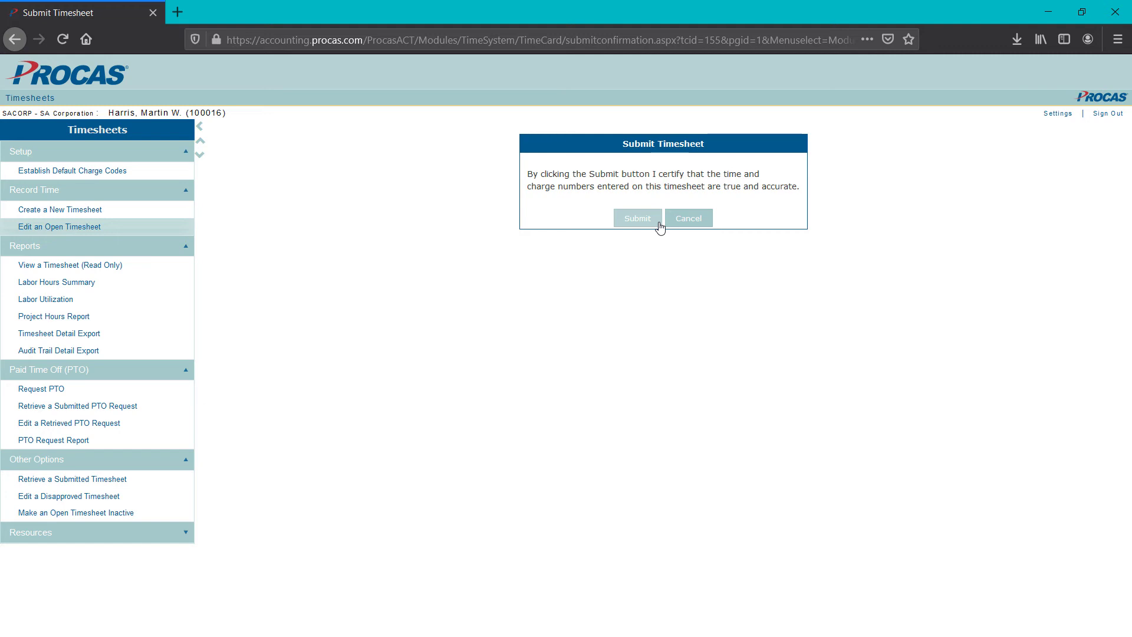
click(707, 223)
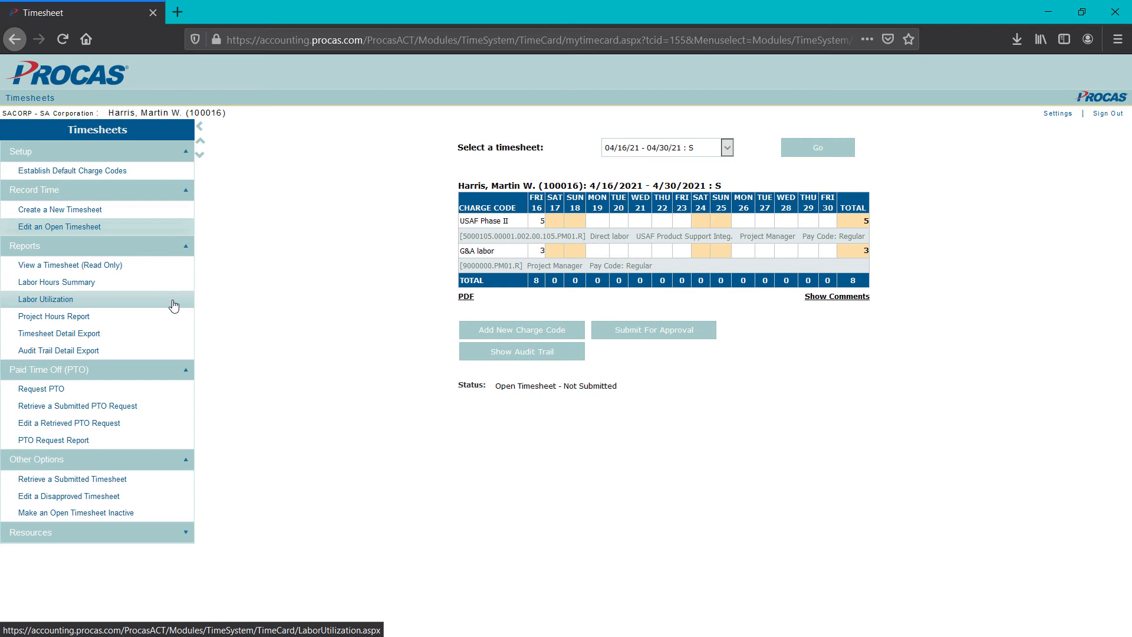
Review the blank PTO request form for the Paid Time Off (PTO) 2021 charge code
click(163, 395)
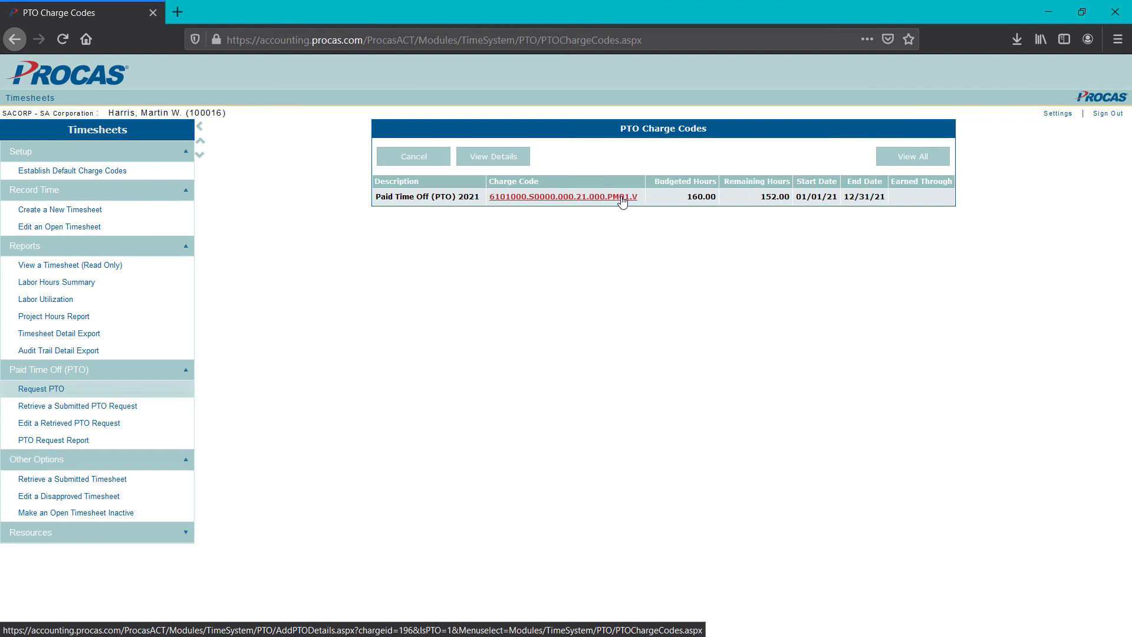
click(622, 198)
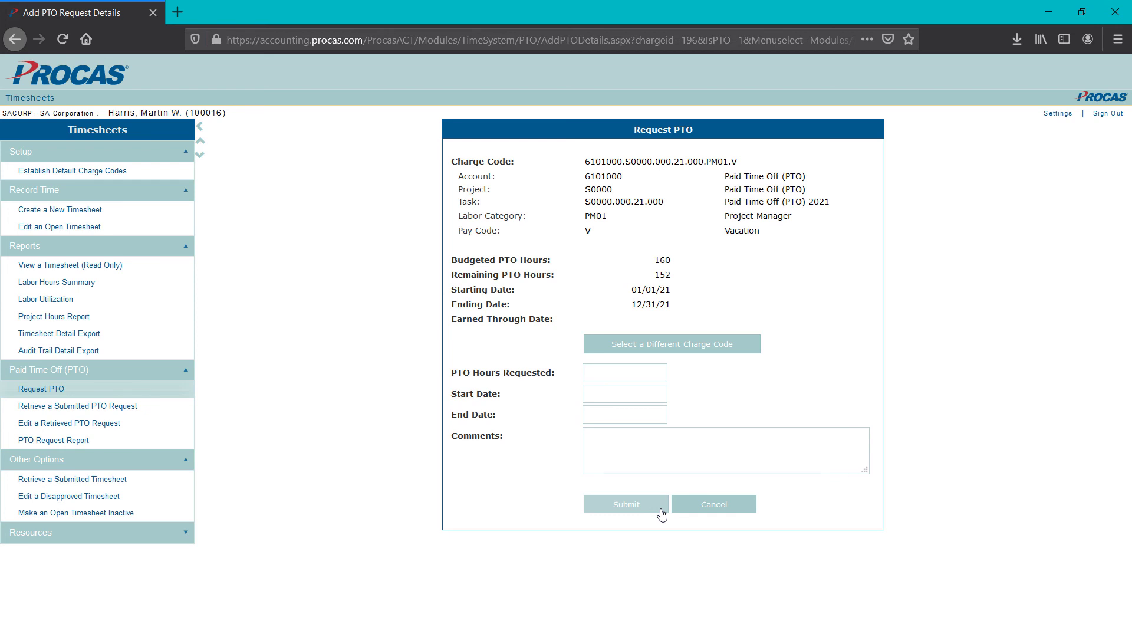
click(661, 508)
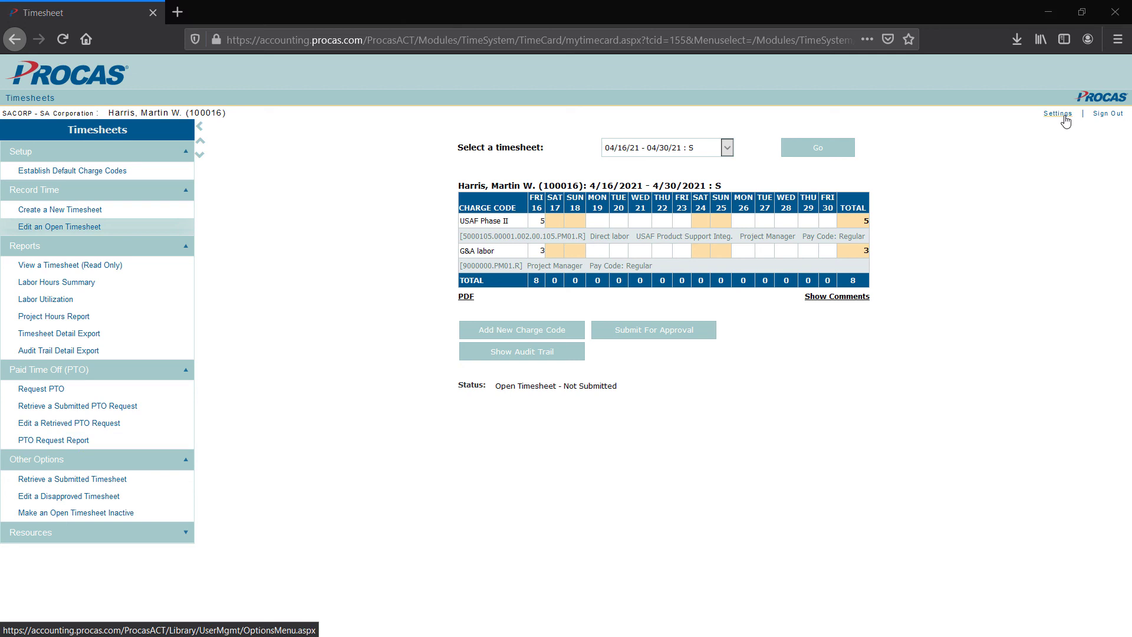
Switch the account's display theme to Autumn in the settings
click(1058, 114)
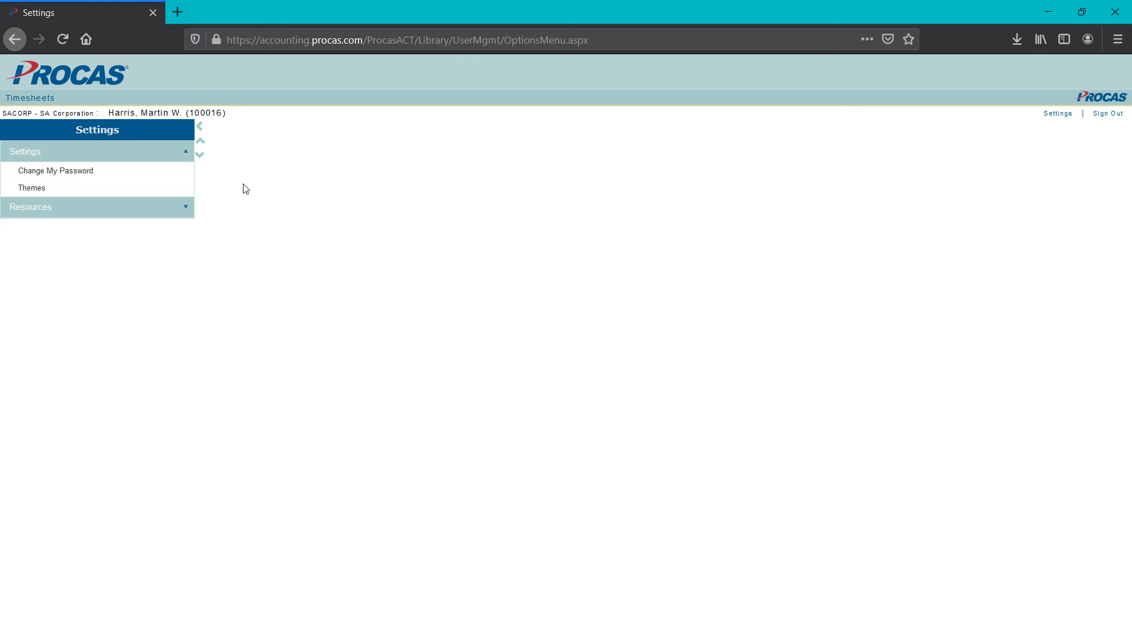
click(158, 194)
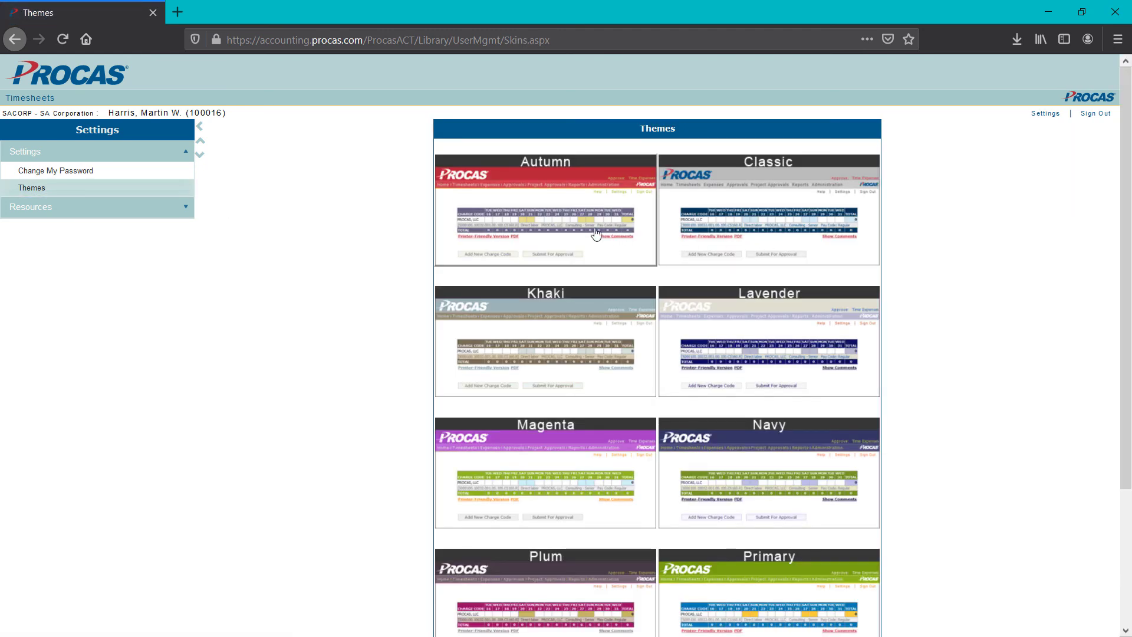
click(595, 233)
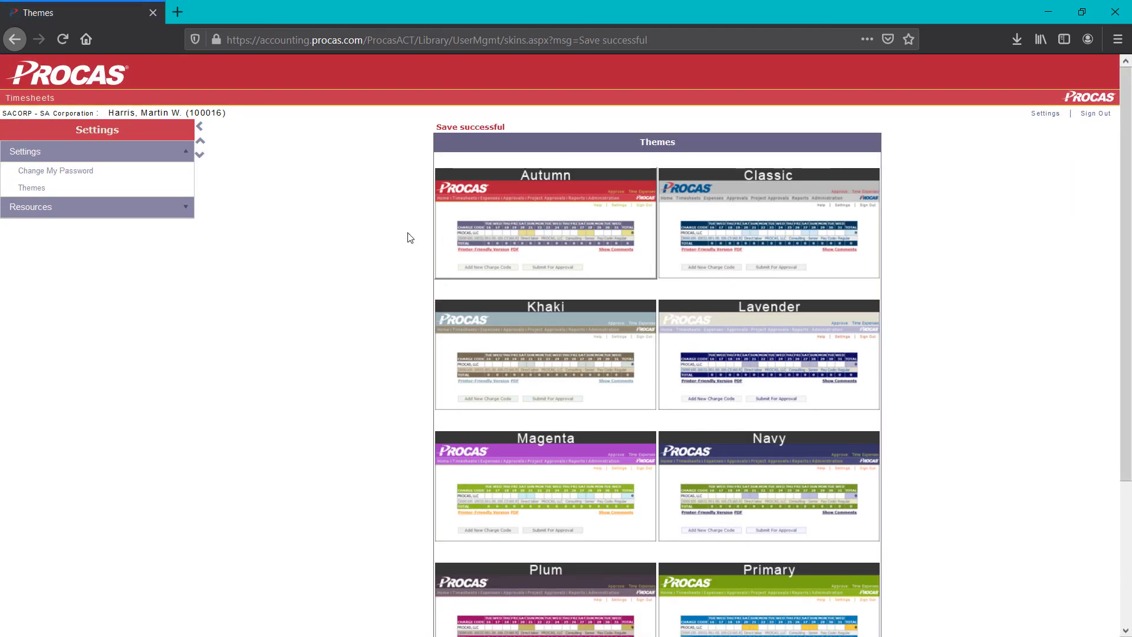
Return to the timesheet and sign out of the account
click(20, 103)
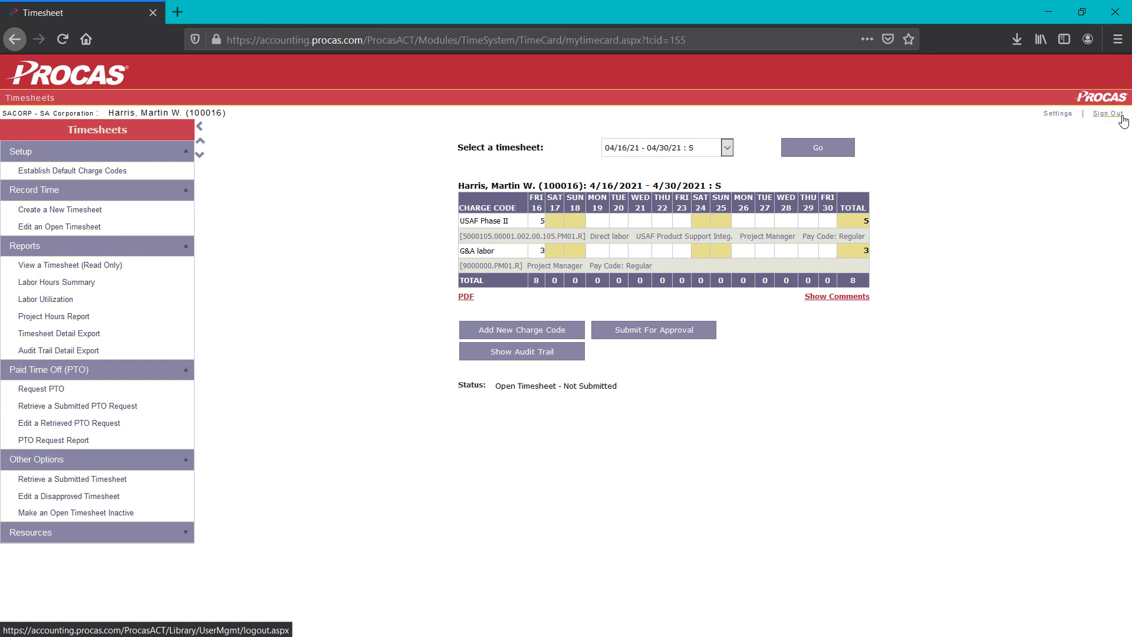
click(1122, 118)
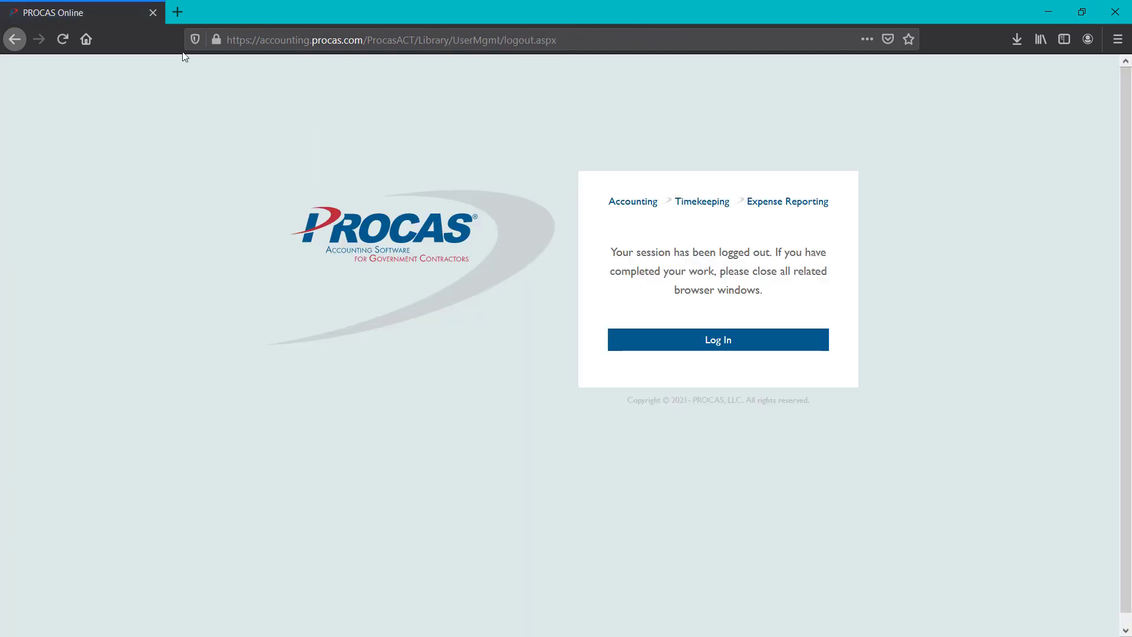